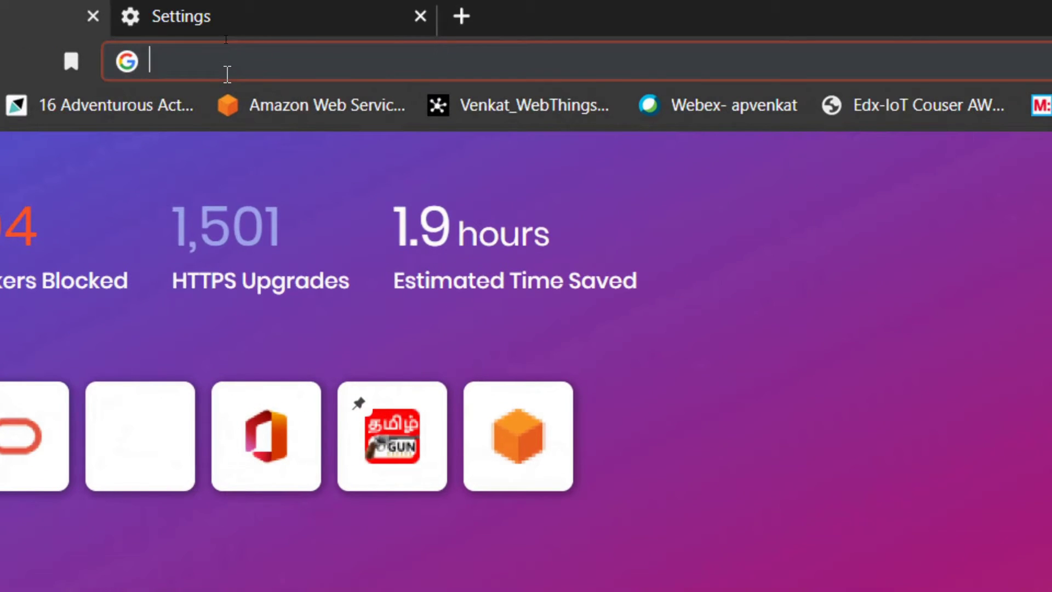
Go to iot.mozilla.org, open the Gateway page, and download the 0.12 Raspberry Pi image.
text(iot.mozilla.org)
key(Return)
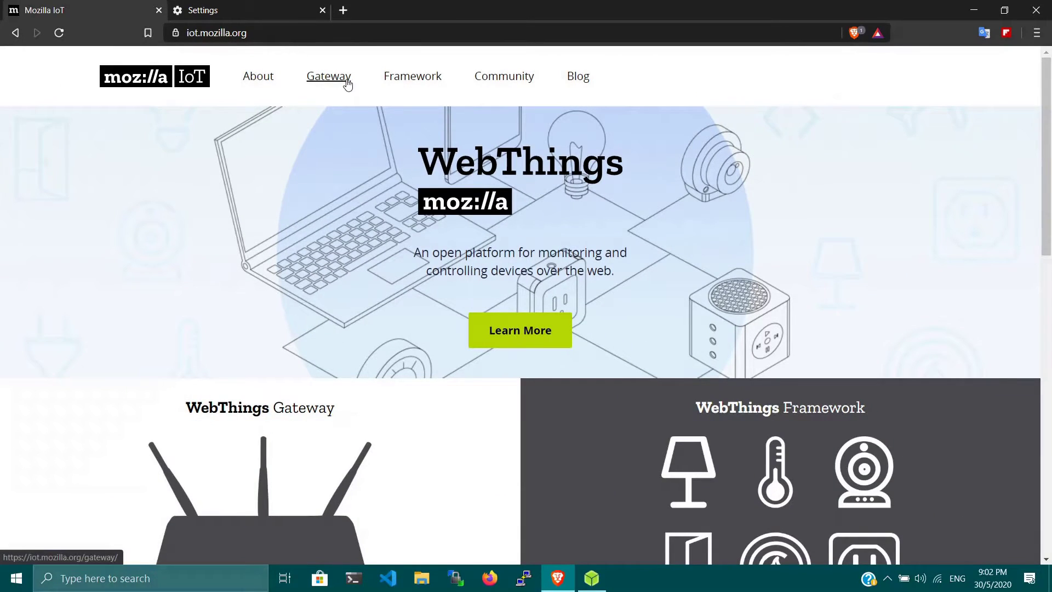
click(459, 156)
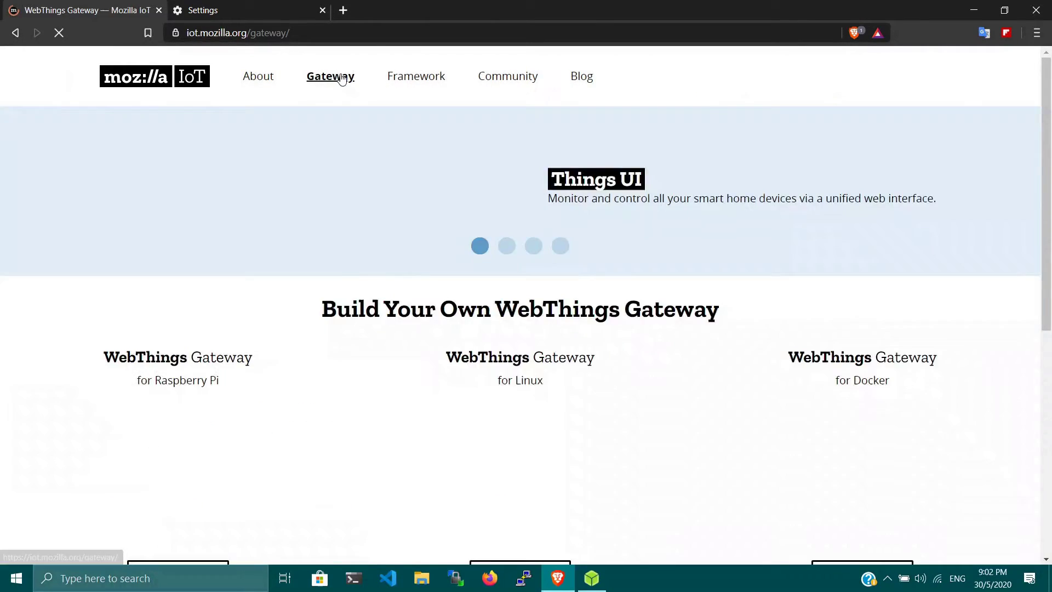
scroll(196, 433, down, 5)
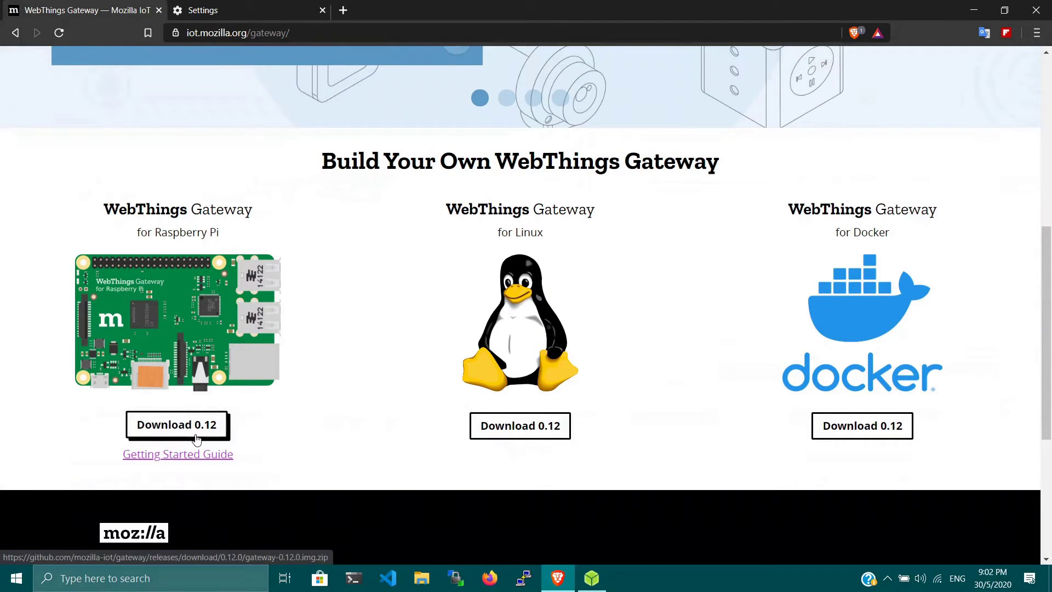
click(196, 438)
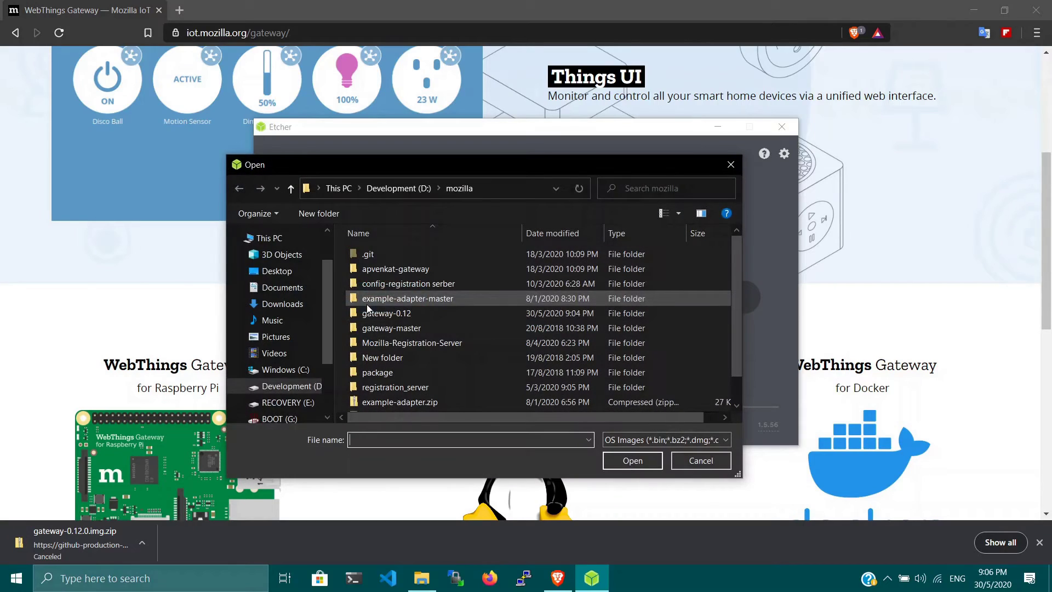
In Etcher, select 2020-04-06-Raspbian.img from the gateway-0.12 folder as the image.
double_click(400, 311)
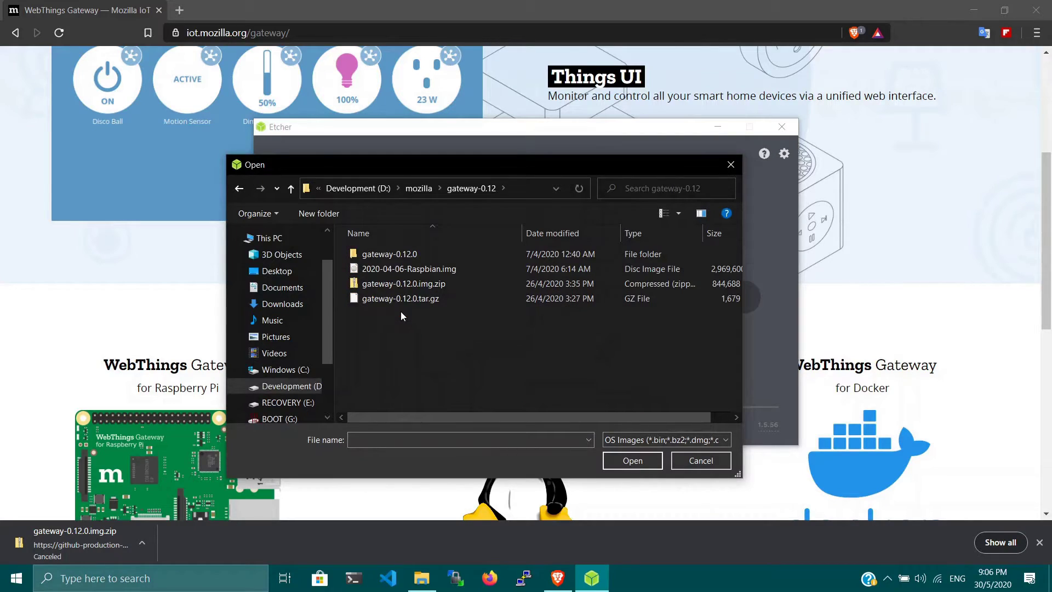
click(409, 273)
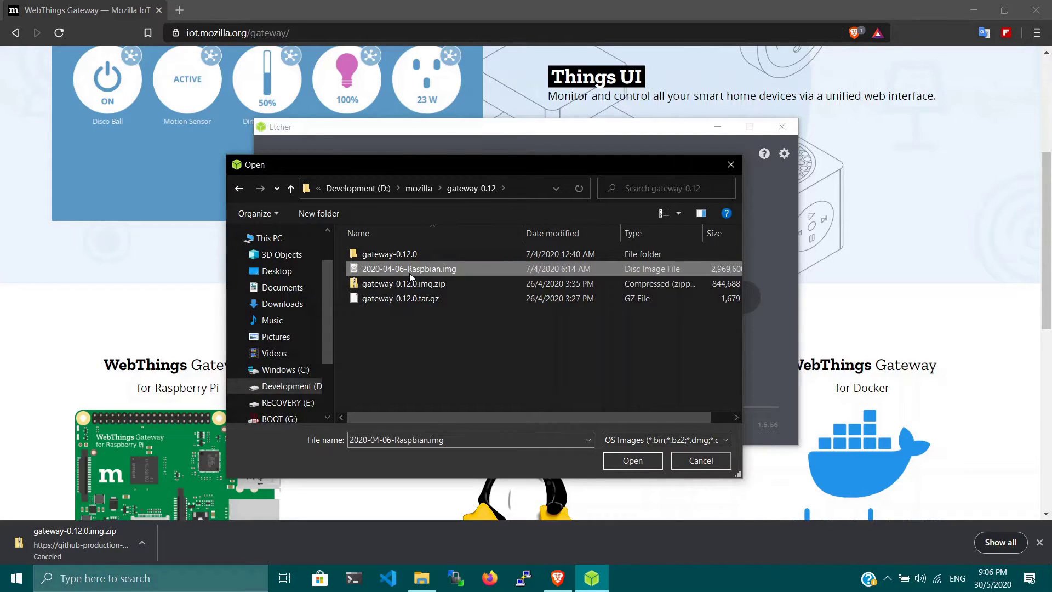
click(633, 460)
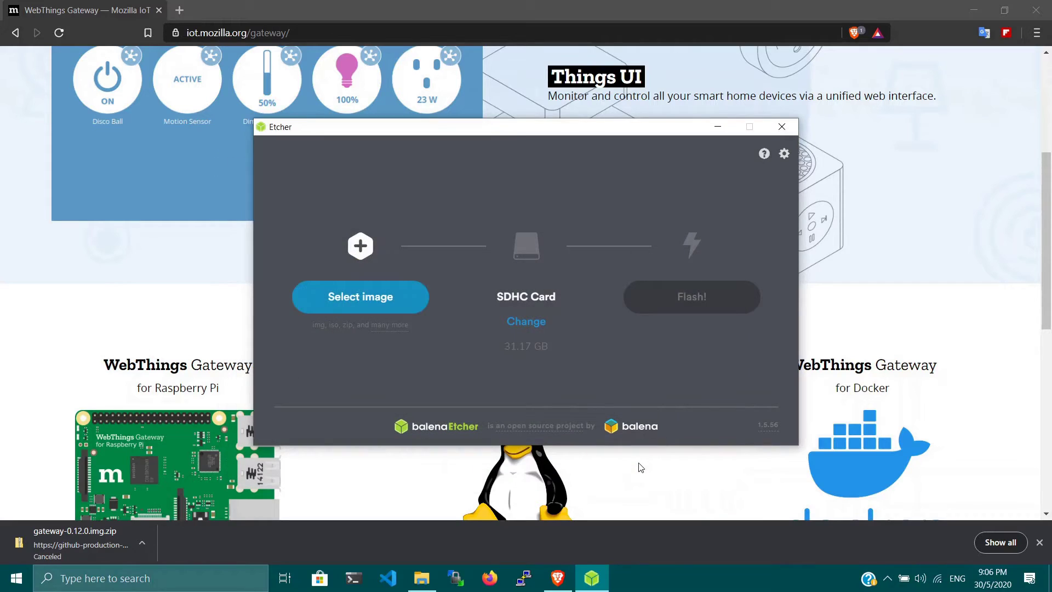
Keep the 31.17 GB SDHC Card as the target and flash the image.
click(523, 323)
click(517, 371)
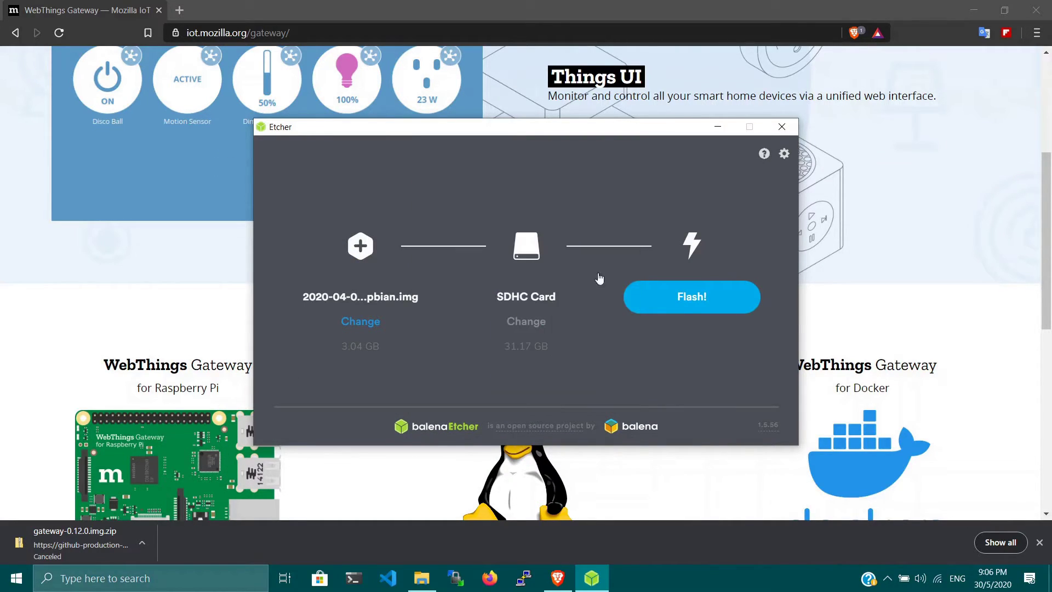
click(691, 296)
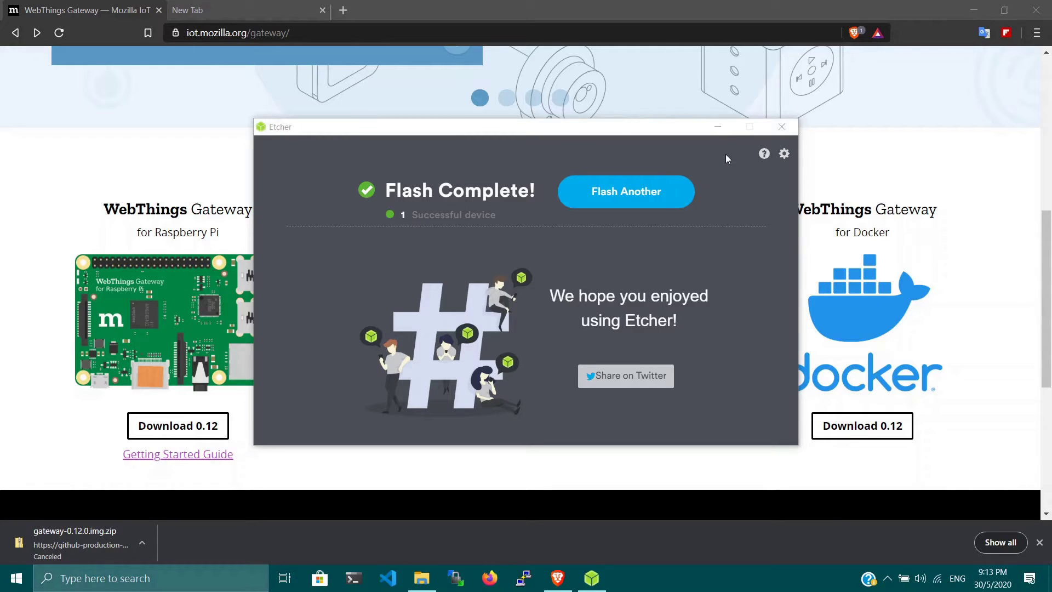
Minimize Etcher and read through the gateway's Getting Started Guide.
click(722, 128)
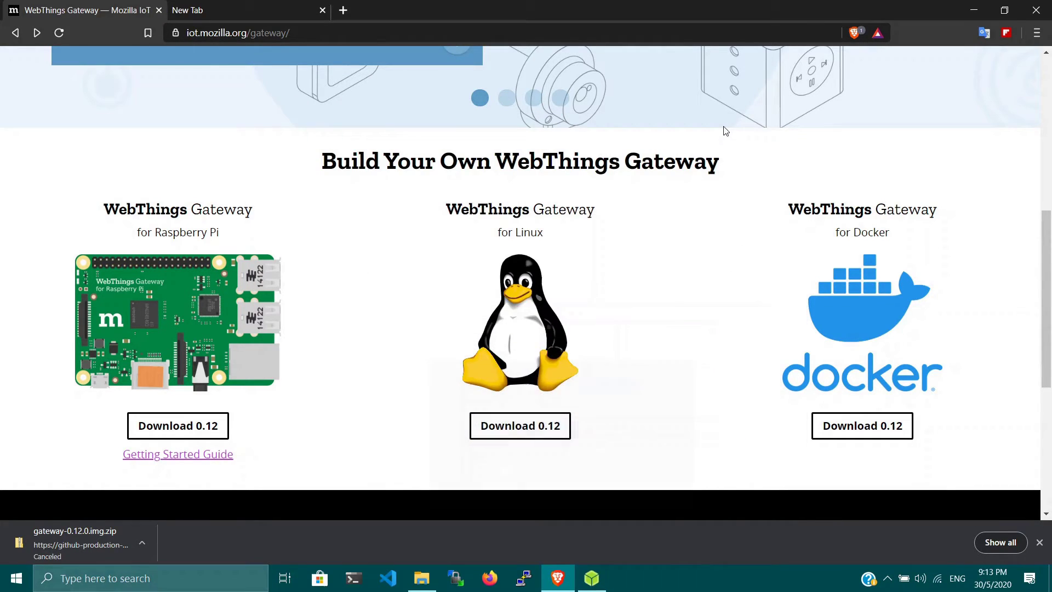
click(190, 460)
scroll(307, 317, down, 15)
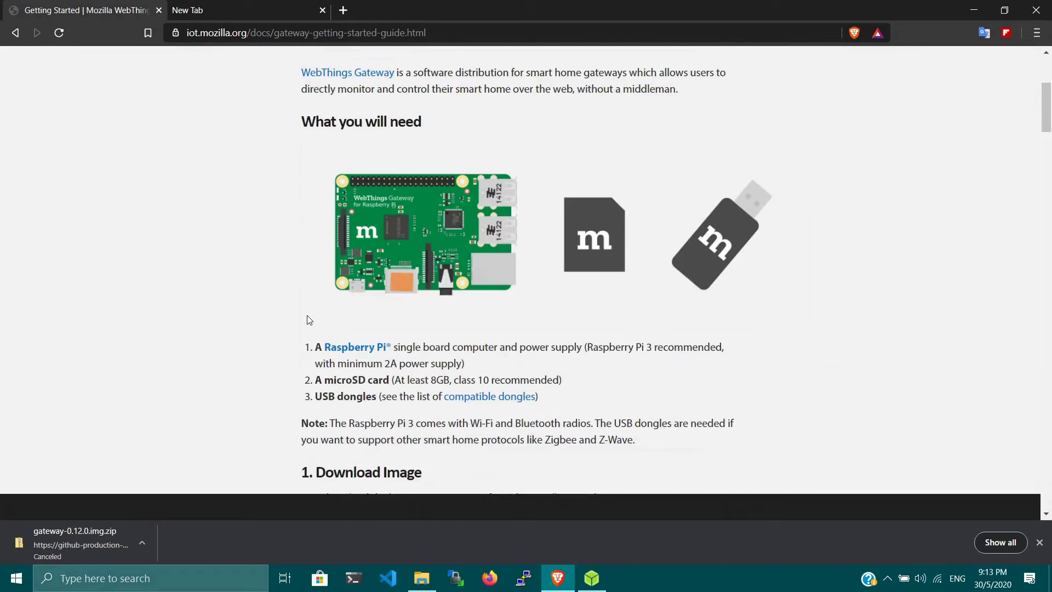
scroll(308, 317, down, 20)
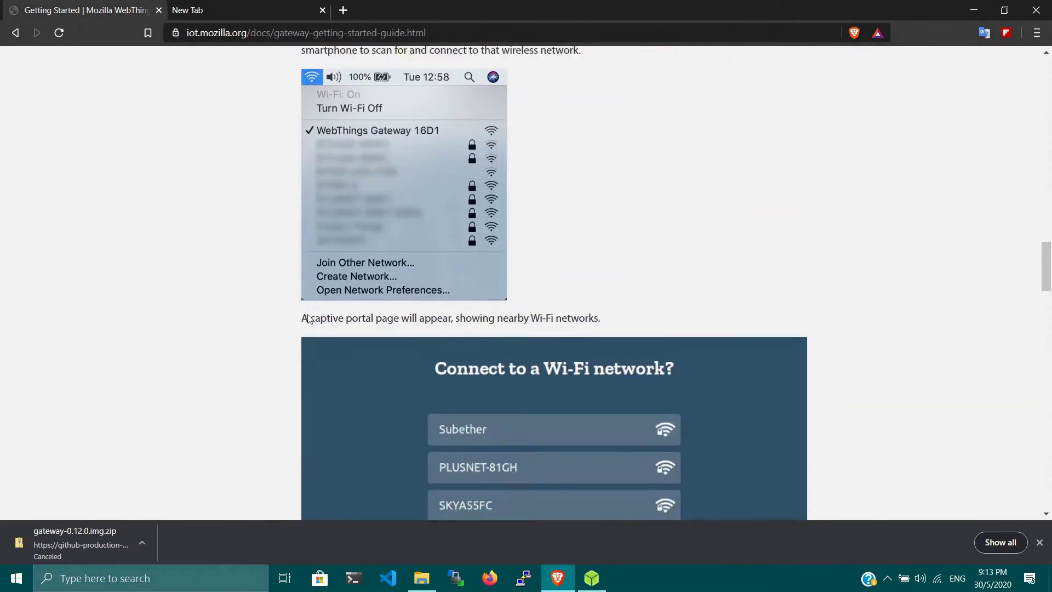
scroll(308, 317, down, 19)
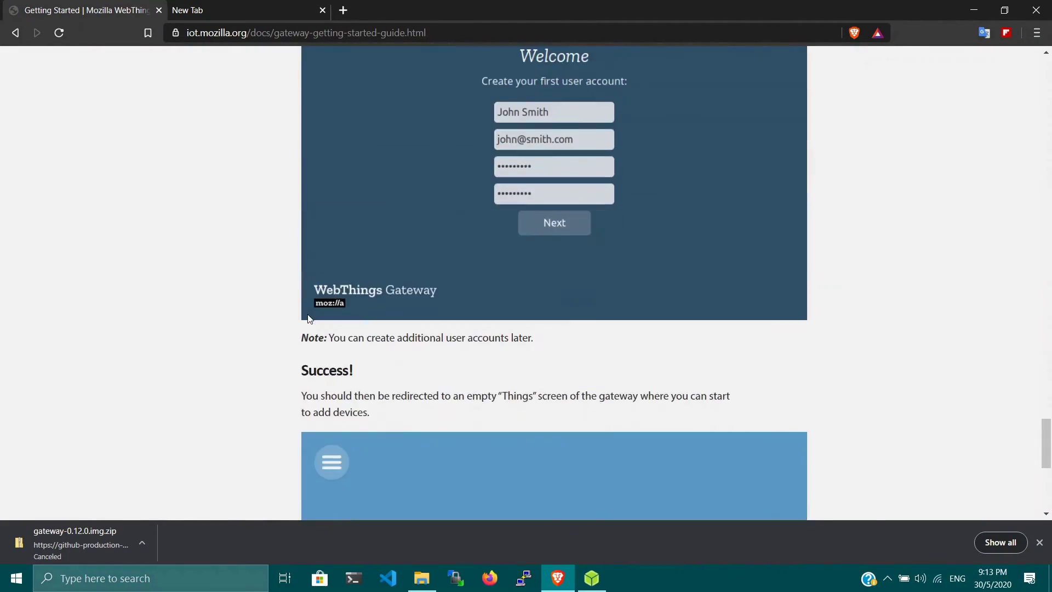
scroll(308, 317, up, 7)
scroll(308, 319, up, 1)
scroll(309, 321, down, 8)
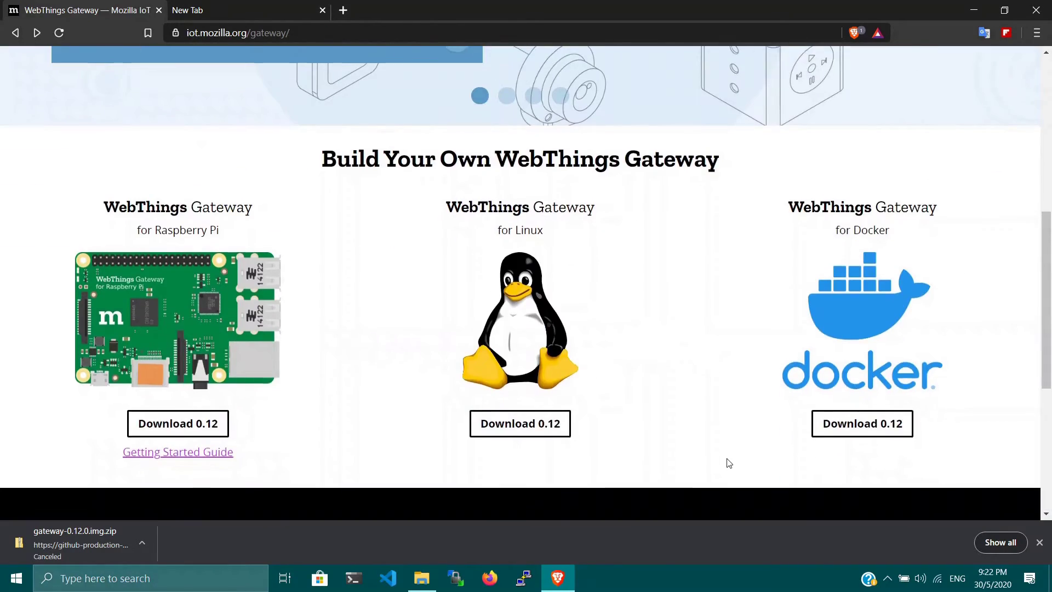
scroll(728, 463, up, 6)
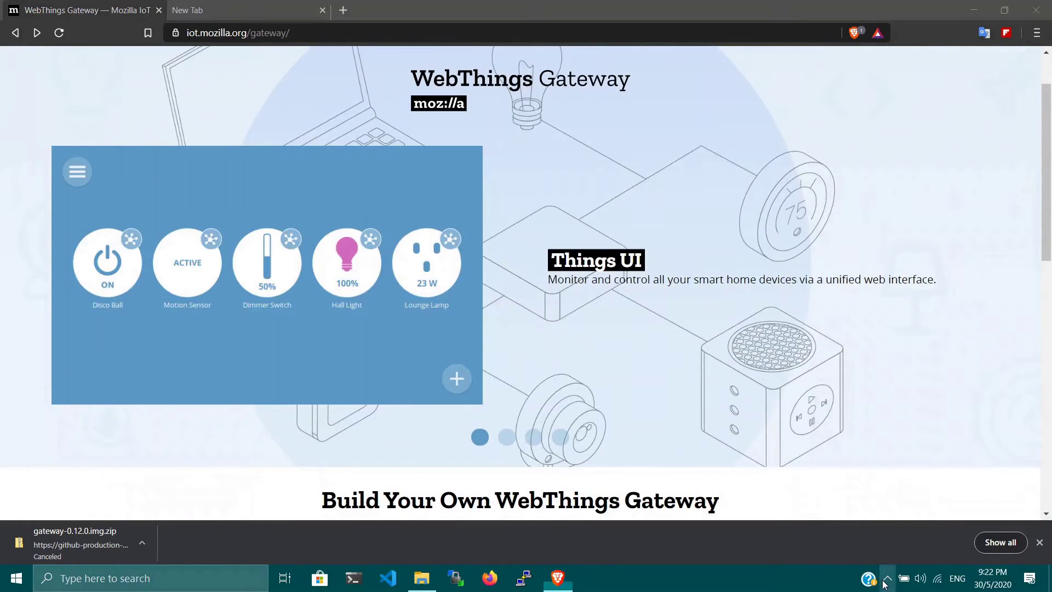
scroll(480, 521, up, 2)
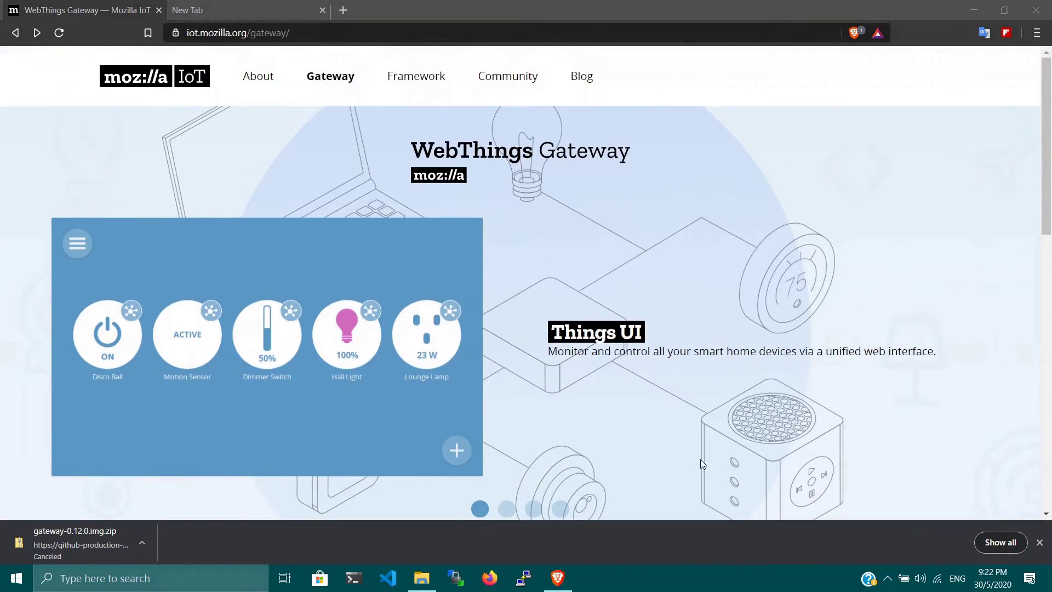
Connect the laptop to the open WebThings Gateway B1E9 Wi-Fi network.
click(938, 581)
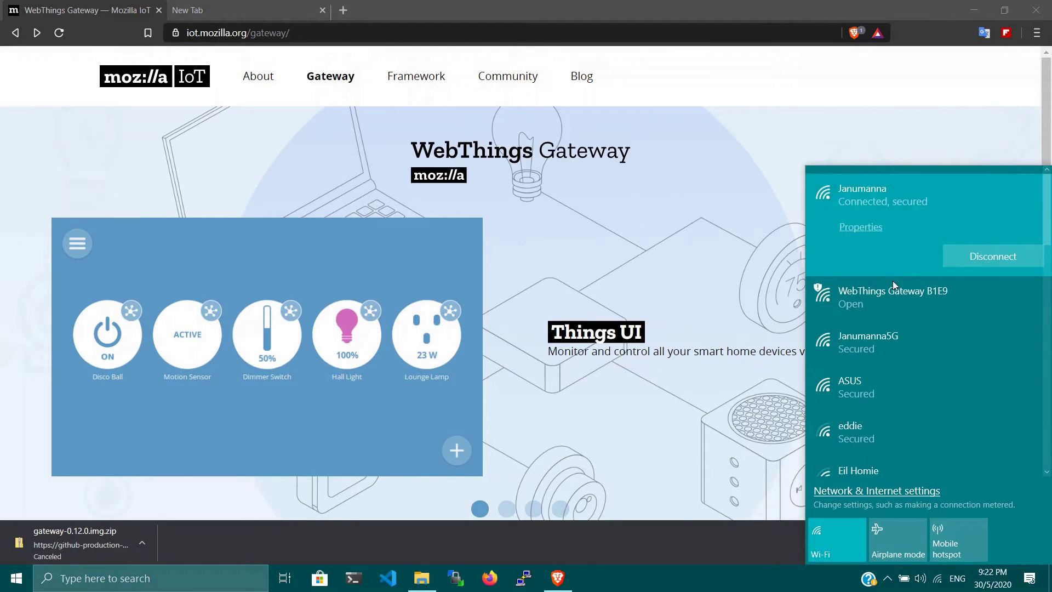
click(885, 306)
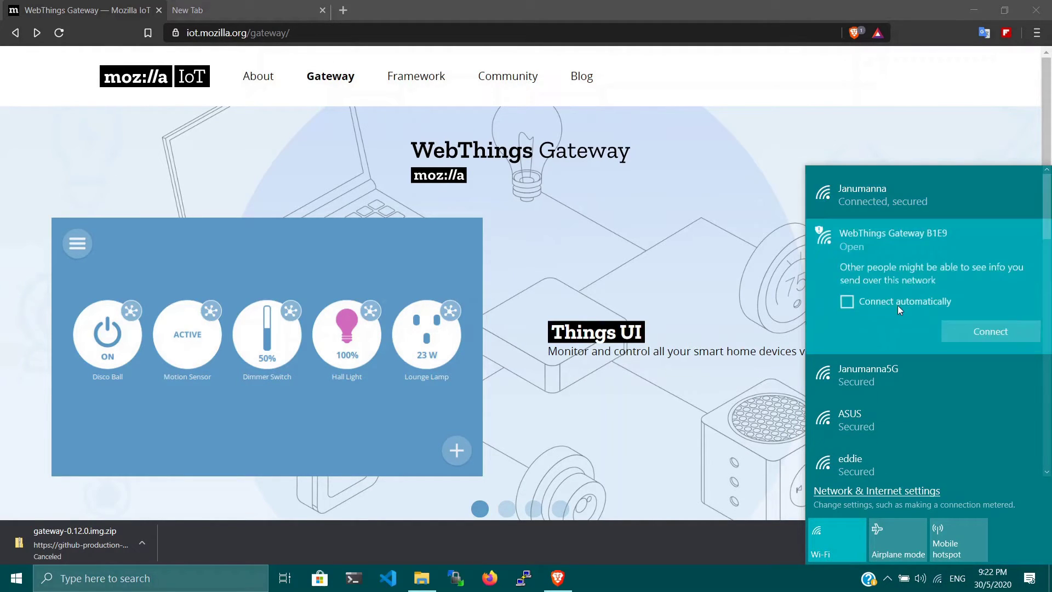
click(1005, 335)
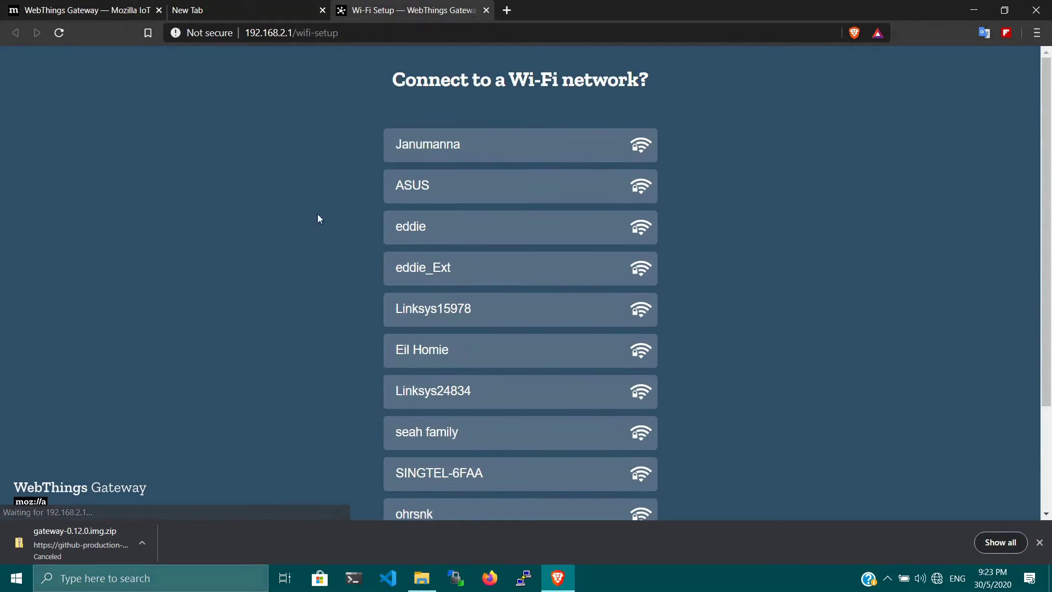
Choose the home Wi-Fi network on the gateway's setup page, enter its password, and connect.
scroll(798, 222, down, 3)
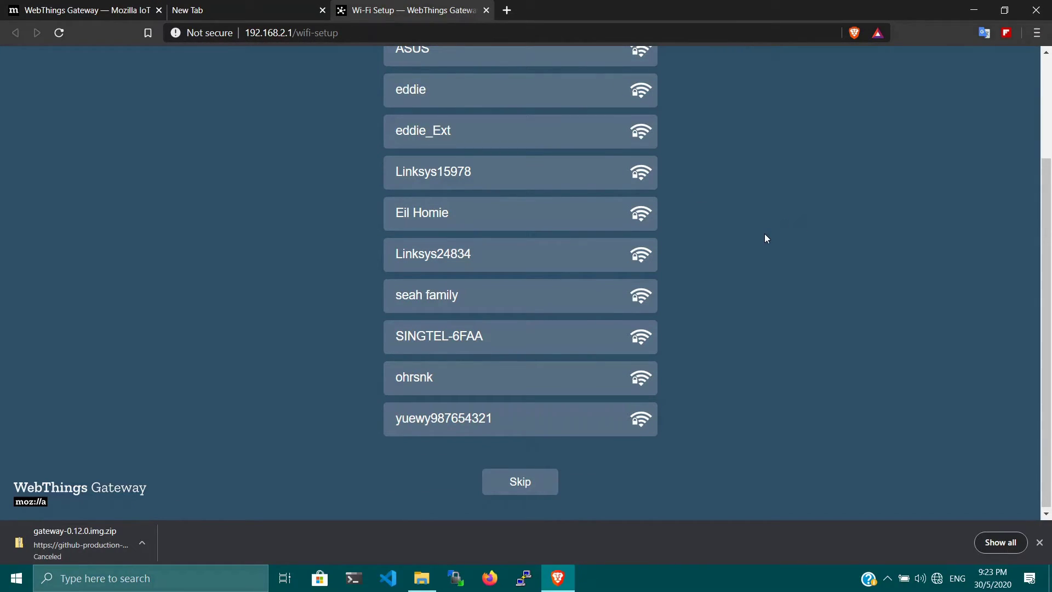
scroll(764, 234, up, 3)
click(540, 153)
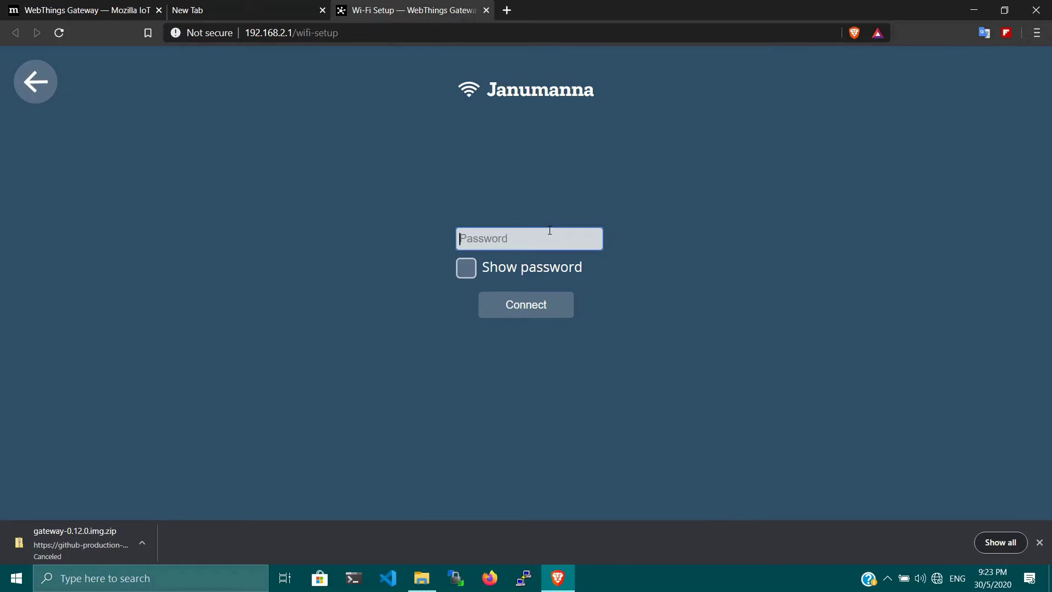
text(*********)
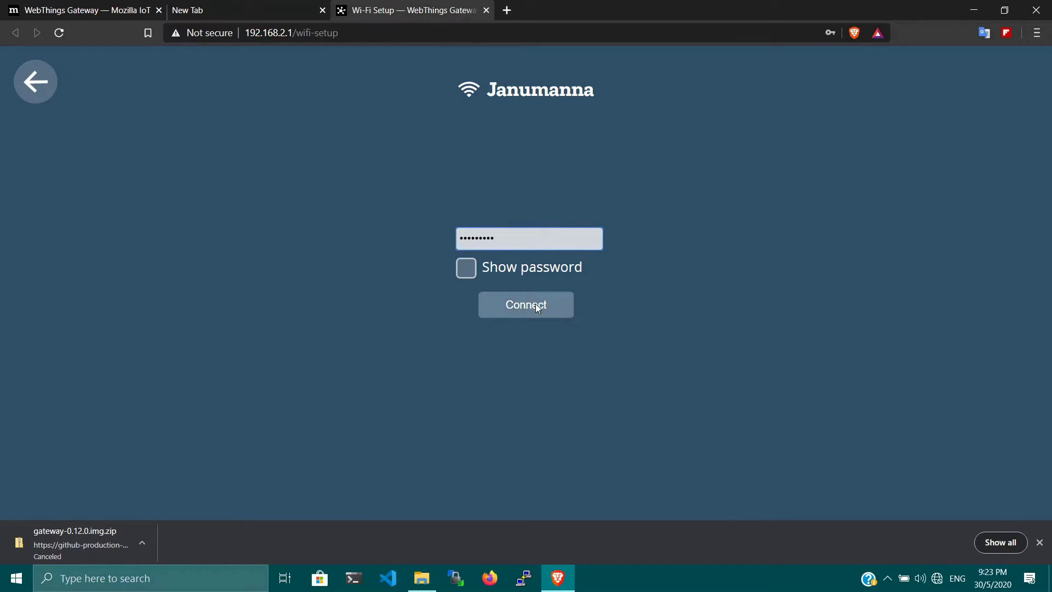
click(534, 304)
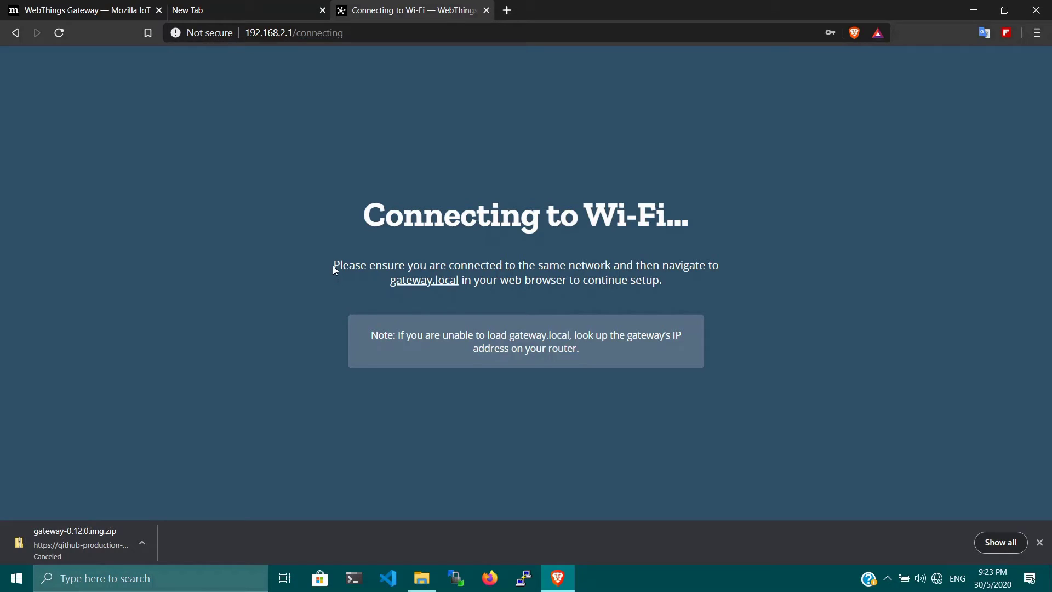
drag(333, 265, 735, 296)
click(798, 311)
click(425, 282)
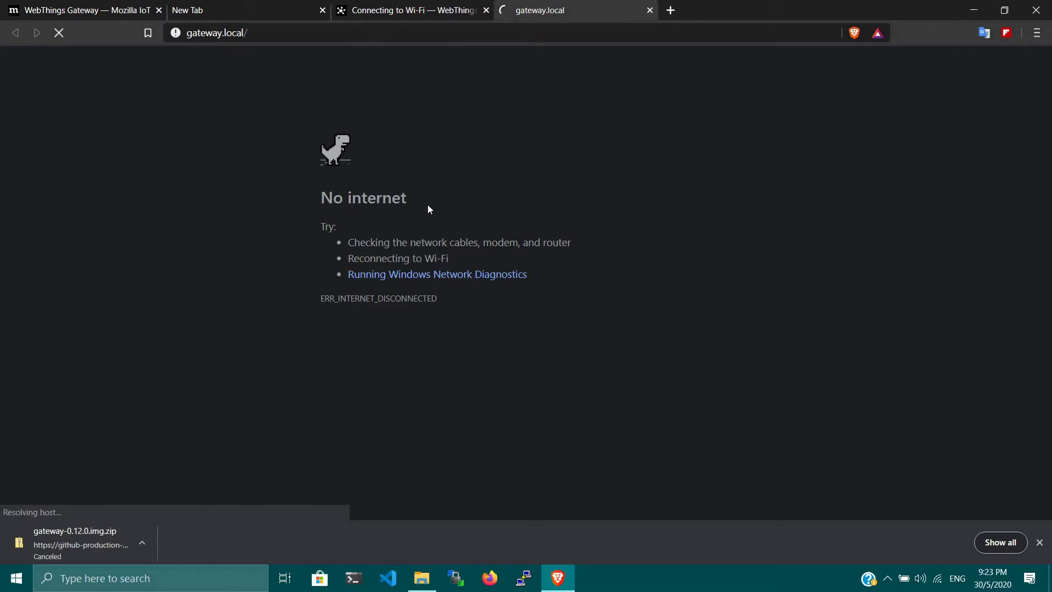
click(427, 9)
click(552, 11)
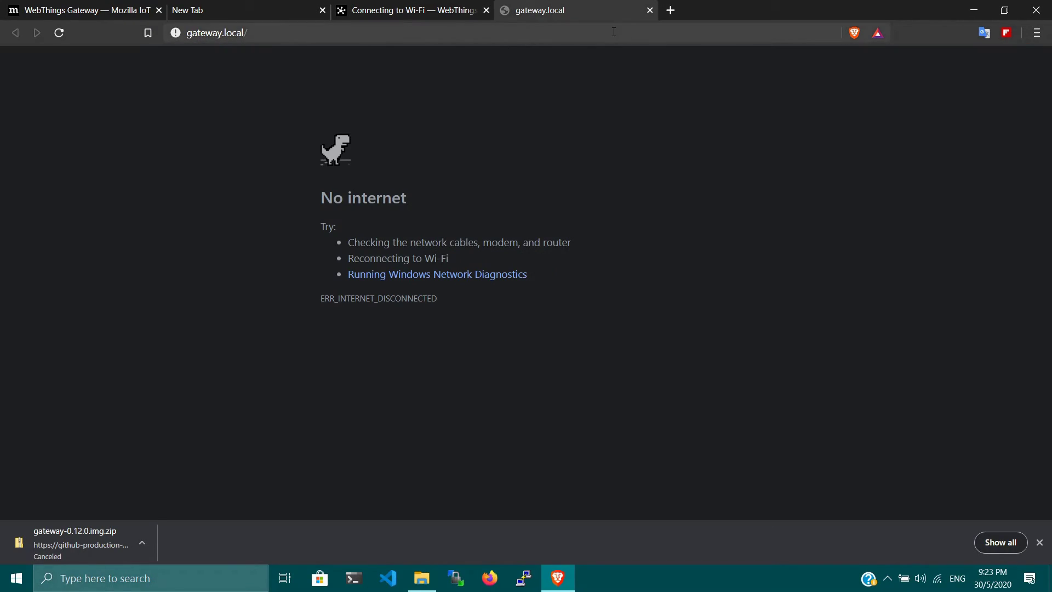
click(650, 12)
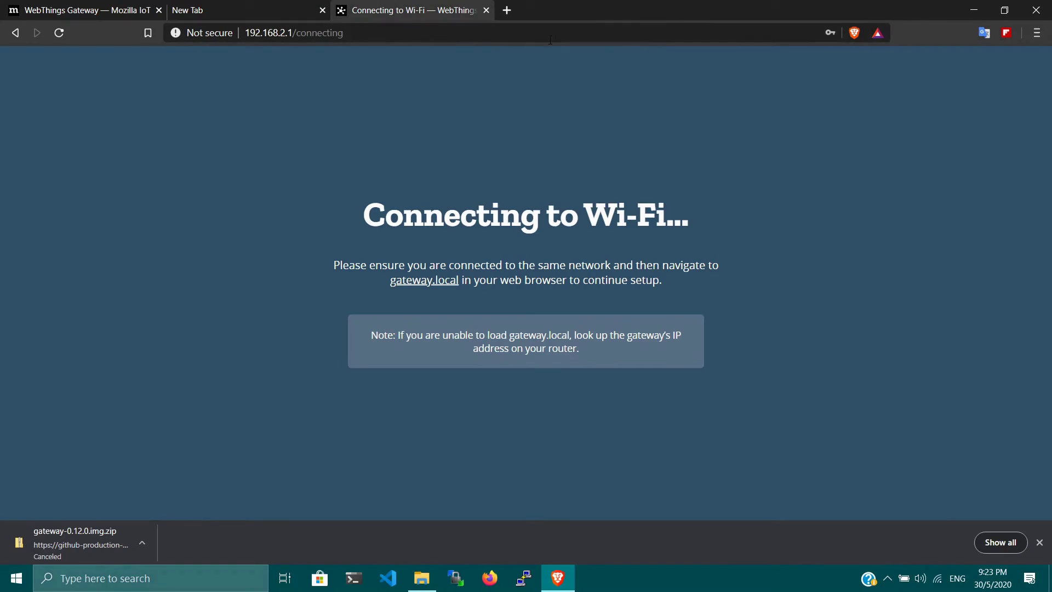
In a new tab, load the router admin page at 192.168.1.254.
click(507, 11)
text(192.168.1.77:80)
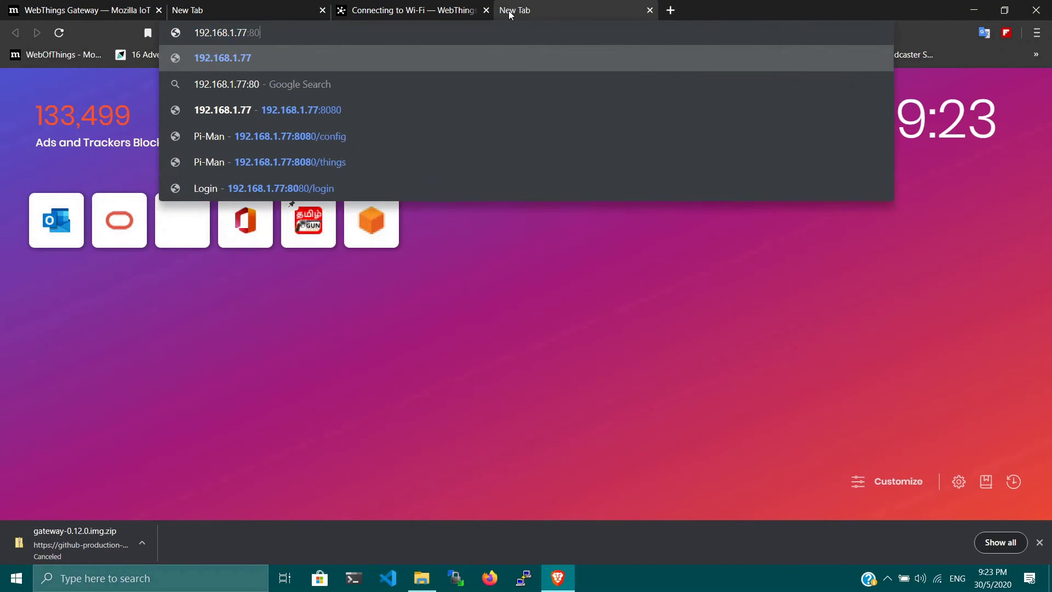
key(BackSpace)
key(BackSpace)
key(BackSpace)
key(BackSpace)
key(BackSpace)
text(254)
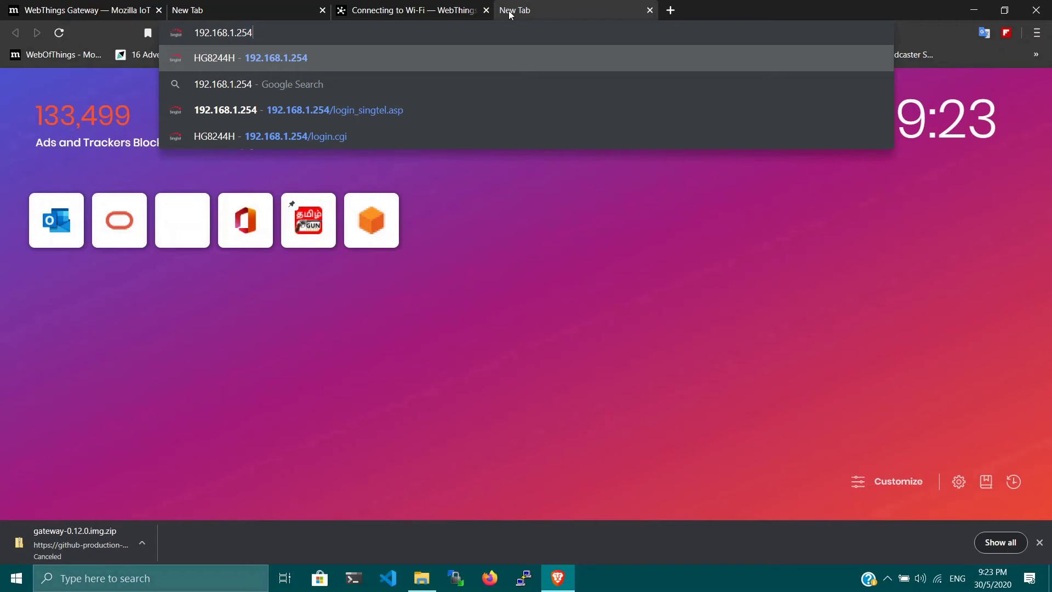
key(Return)
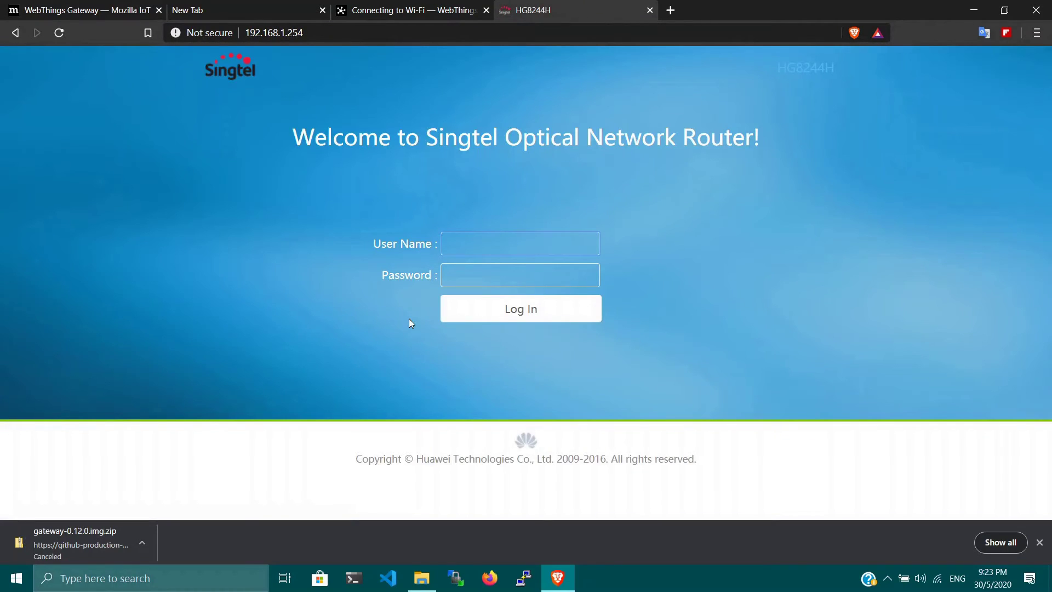
Log in with the router username and password and scroll to the LAN devices list.
text(root)
key(Tab)
text(admin)
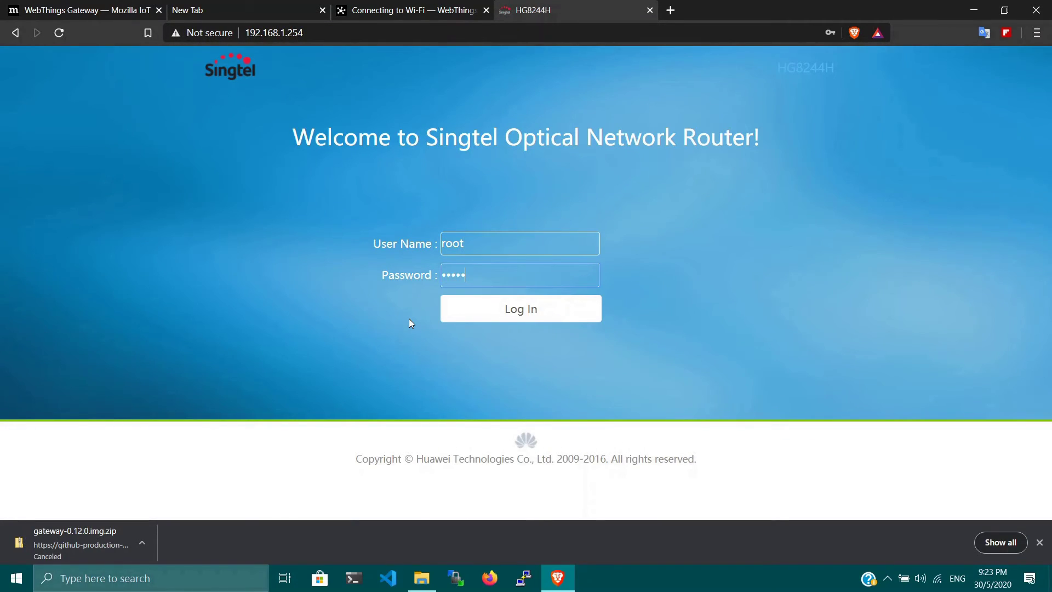
key(Return)
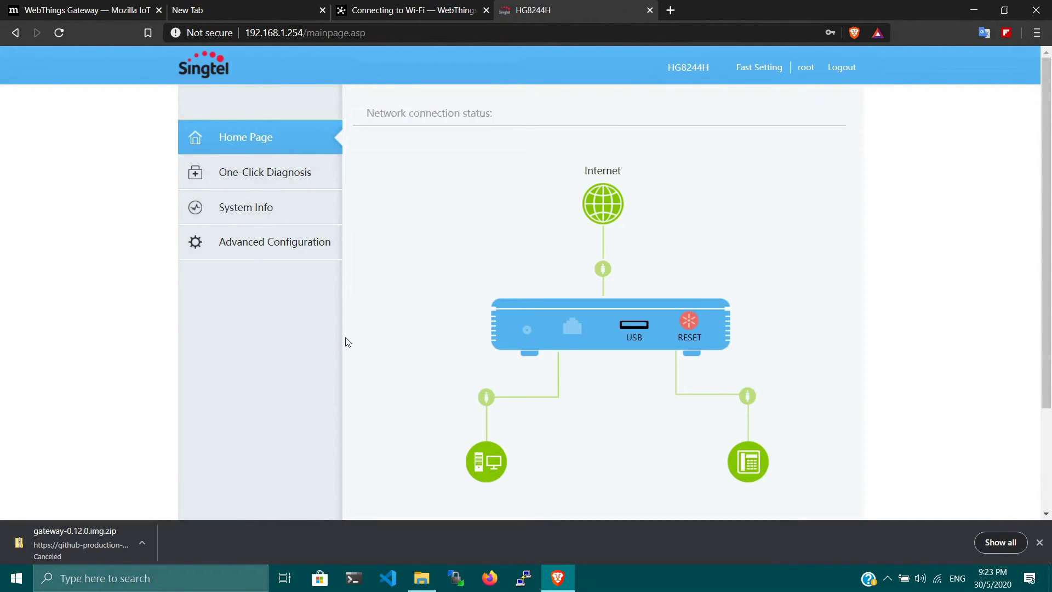
scroll(495, 463, down, 2)
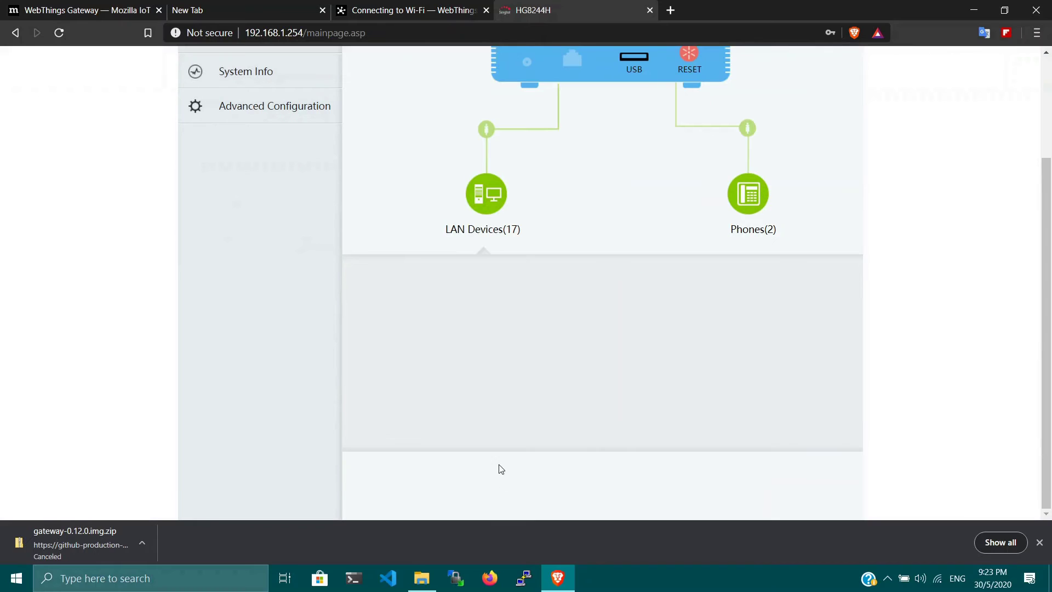
scroll(487, 364, up, 2)
scroll(485, 416, down, 4)
Open the gateway at 192.168.1.77 in a new tab and close the router admin tab.
click(670, 10)
text(192.168.1.77)
key(Return)
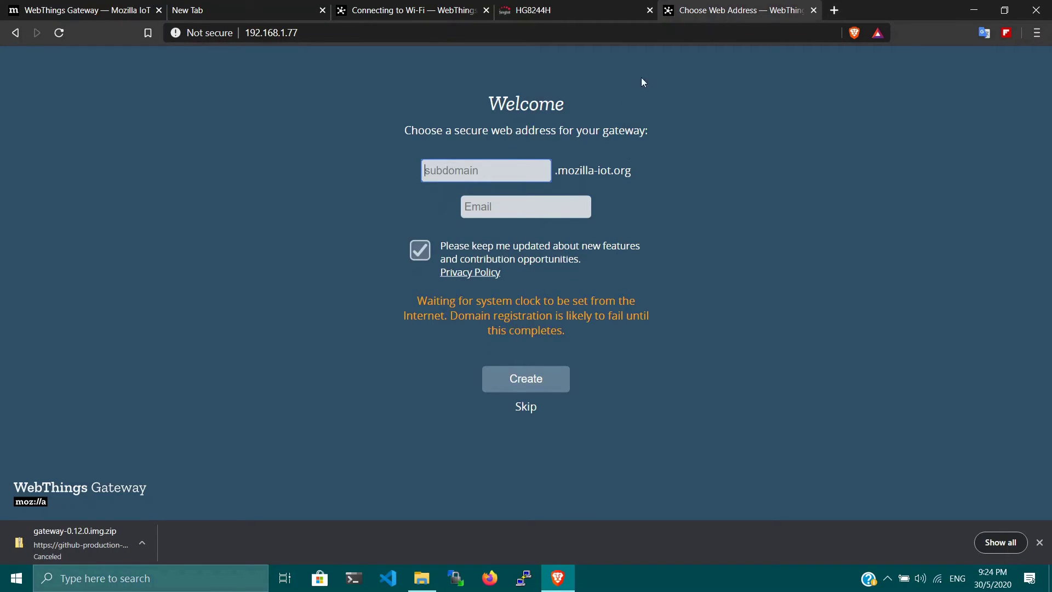
click(648, 11)
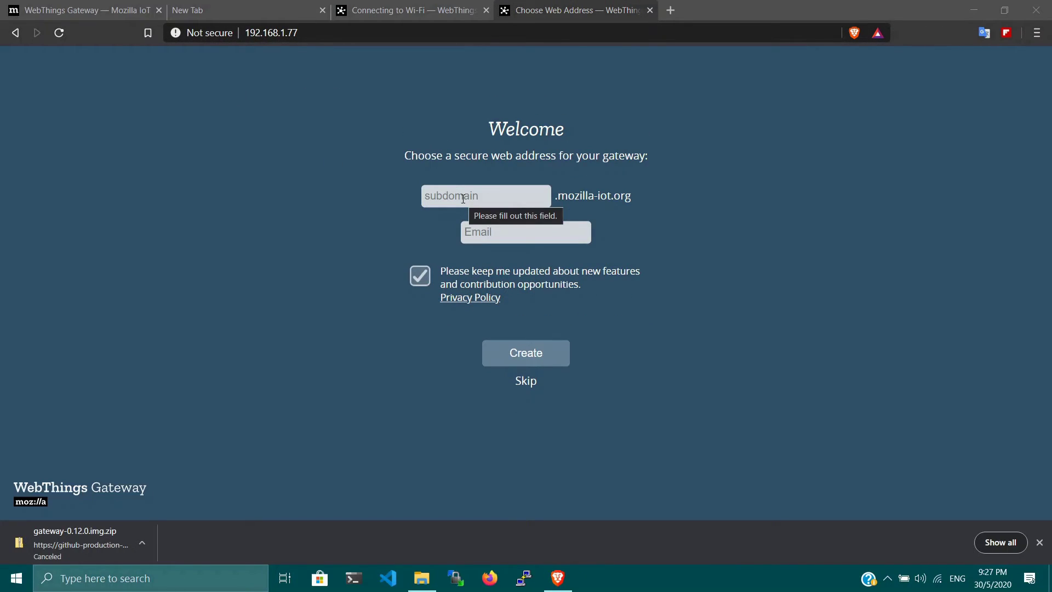
Type a trial subdomain on the Welcome page, then clear the field again.
text(techbes)
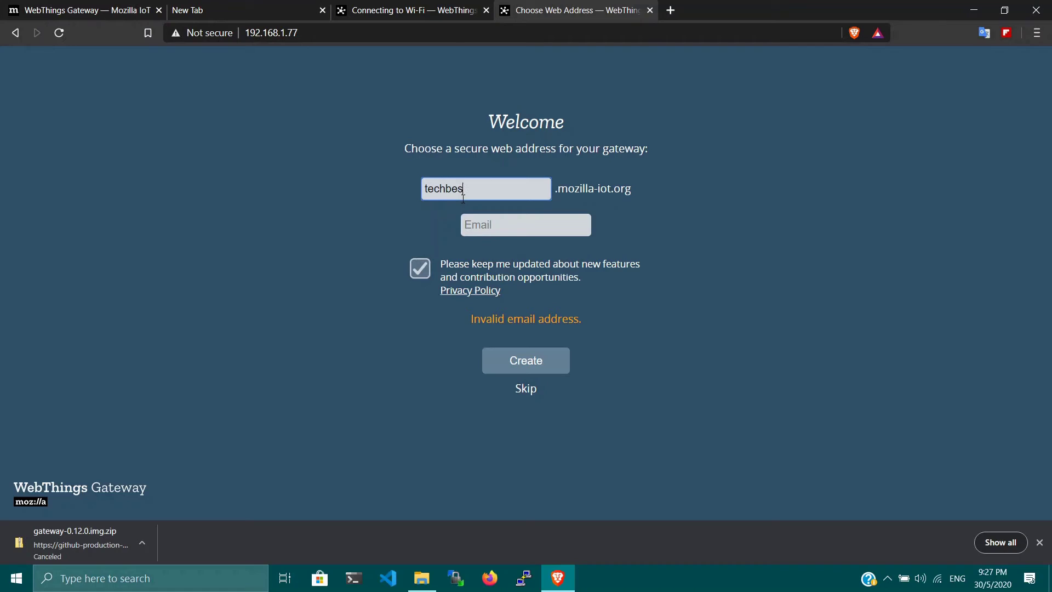
key(BackSpace)
text(at)
key(BackSpace)
key(BackSpace)
key(BackSpace)
key(BackSpace)
key(BackSpace)
key(BackSpace)
key(BackSpace)
key(BackSpace)
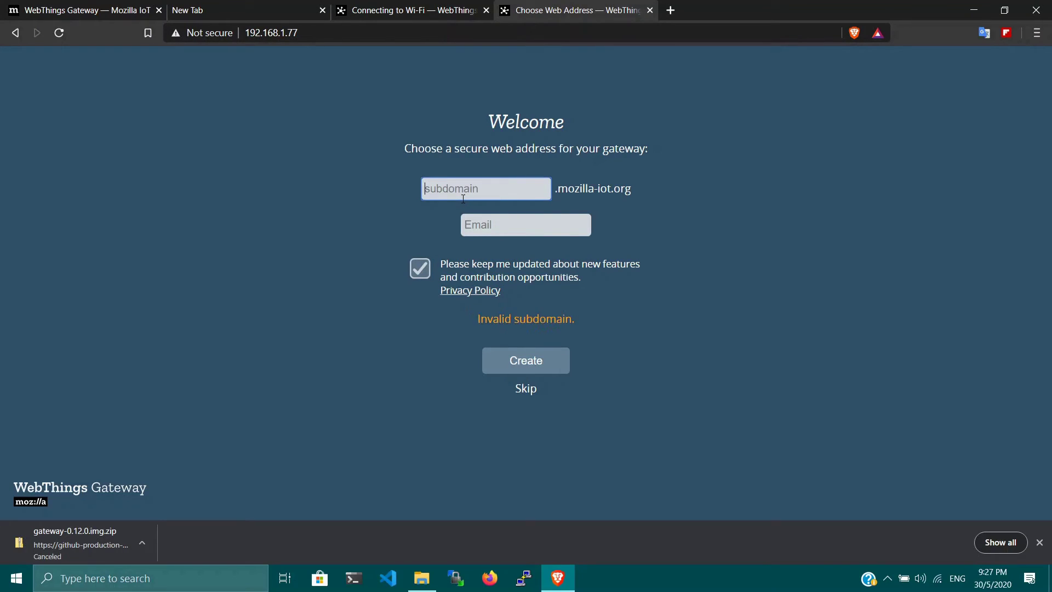
Skip the web address and create the first user with name, e-mail and confirmed password.
click(529, 392)
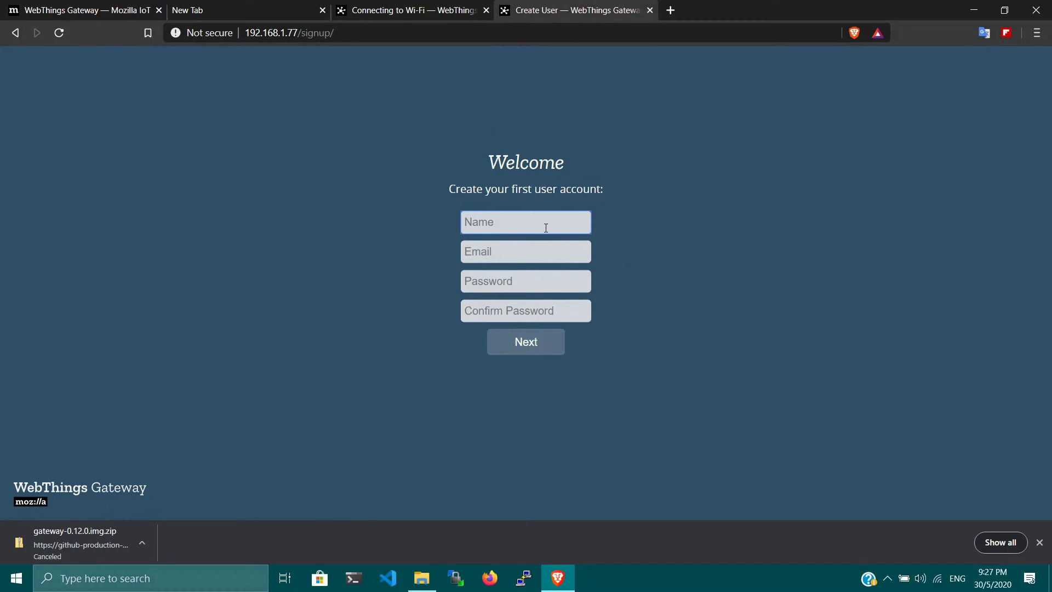
text(techbeast)
click(531, 257)
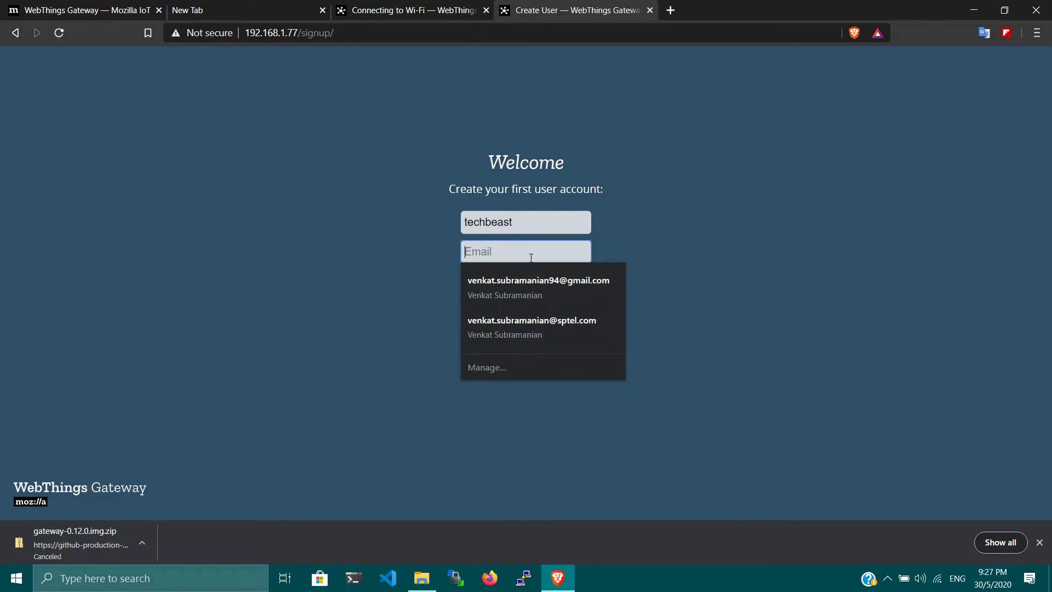
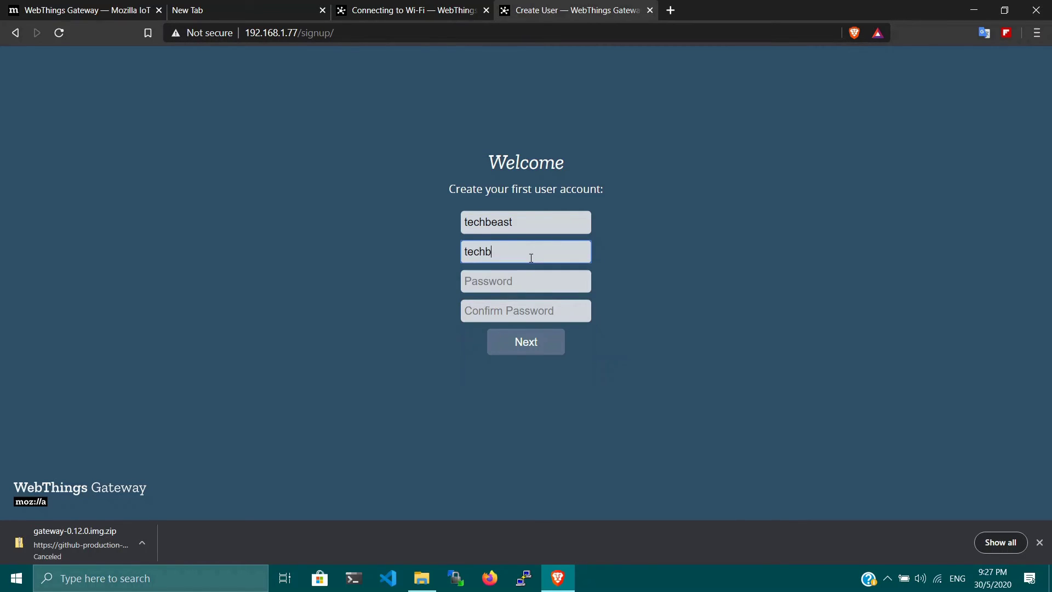
key(Tab)
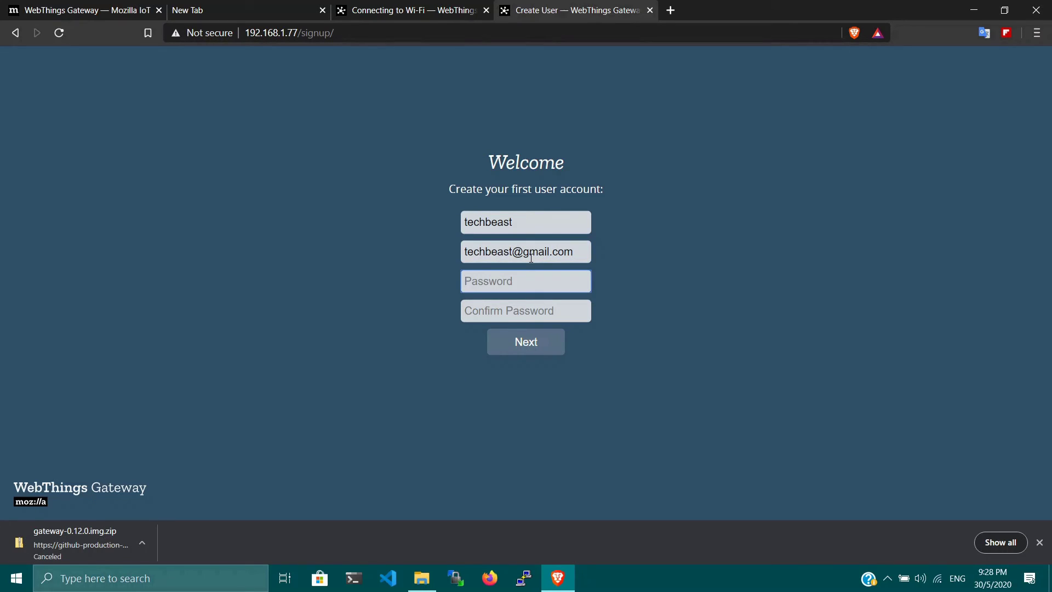
text(•••••••)
click(529, 307)
text(•••••••)
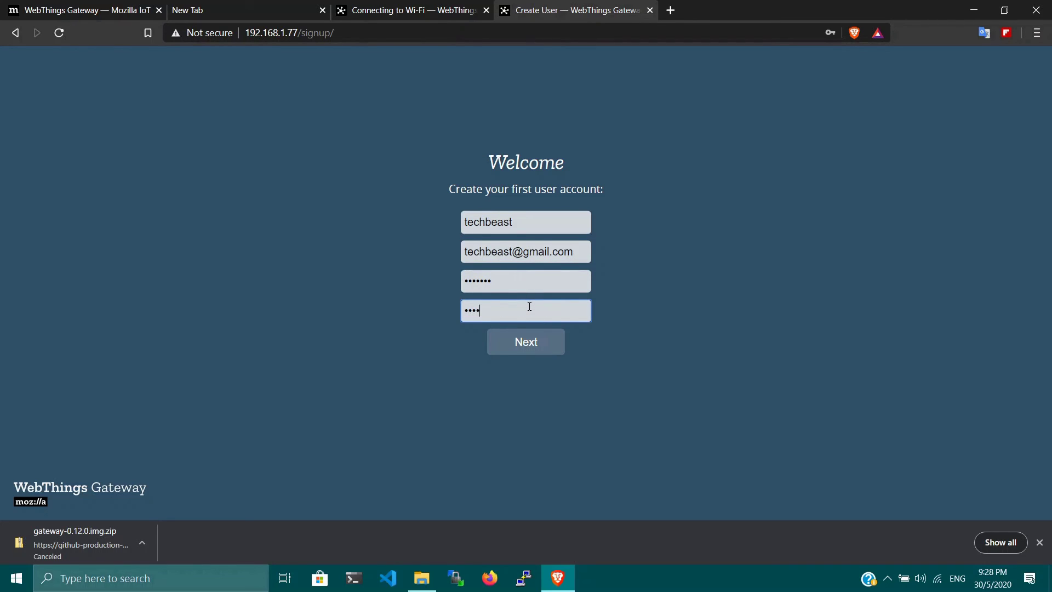
click(529, 337)
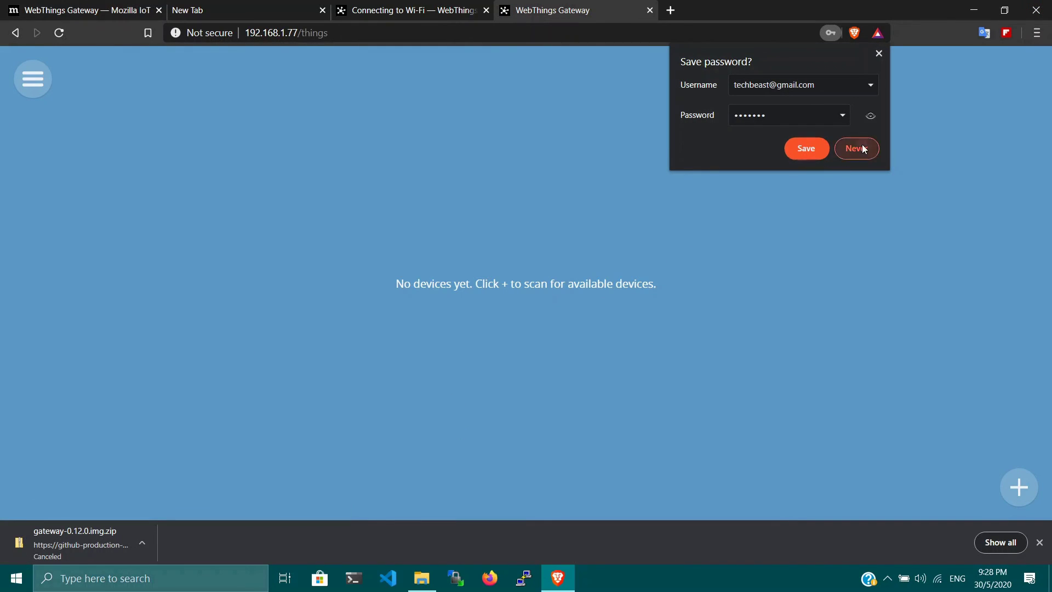
Decline saving the password and go to the Rules page from the menu.
click(860, 145)
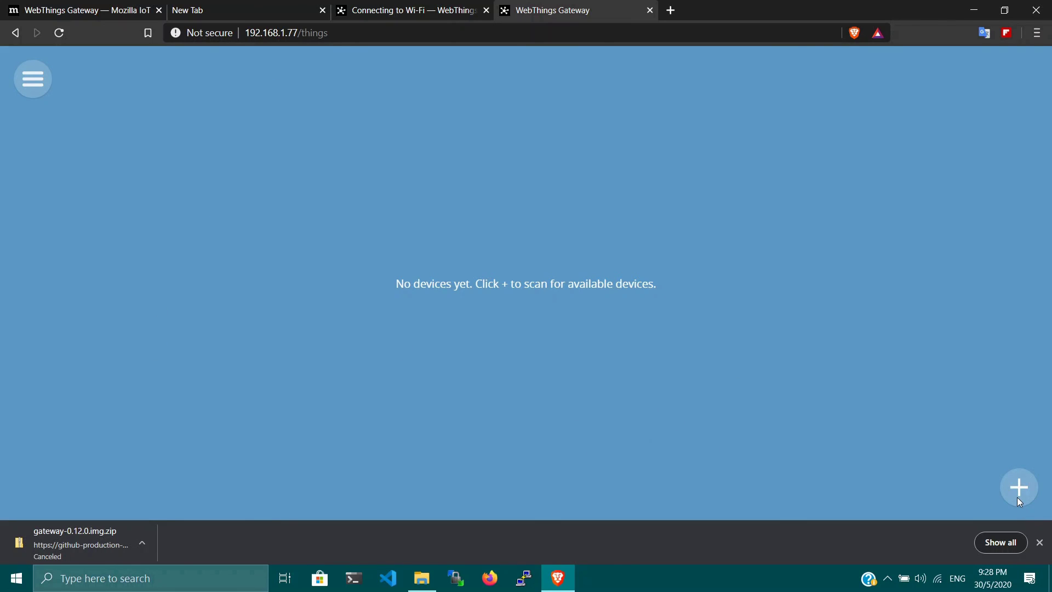
click(31, 87)
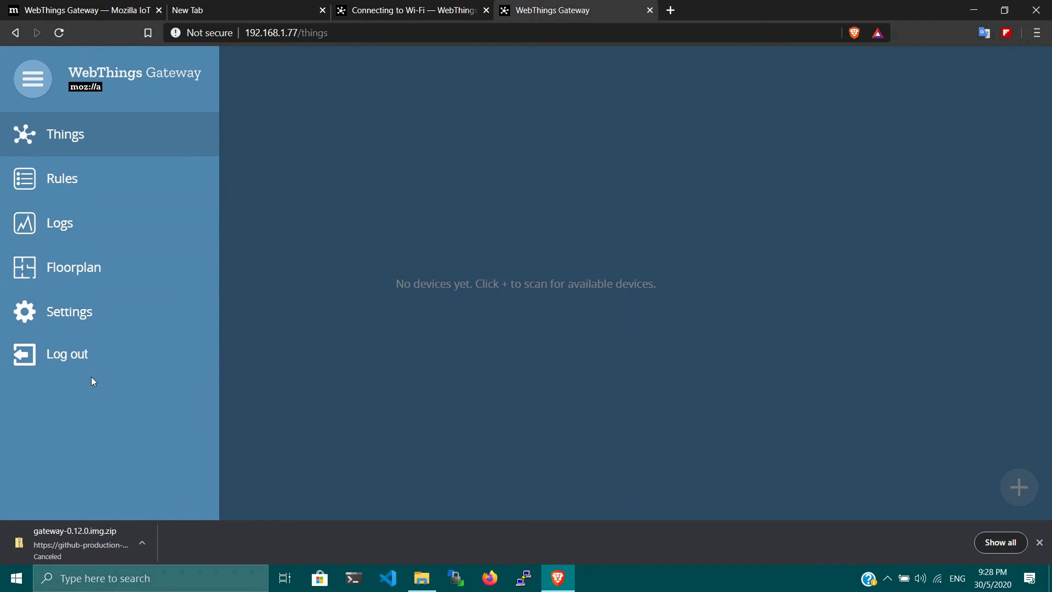
click(52, 189)
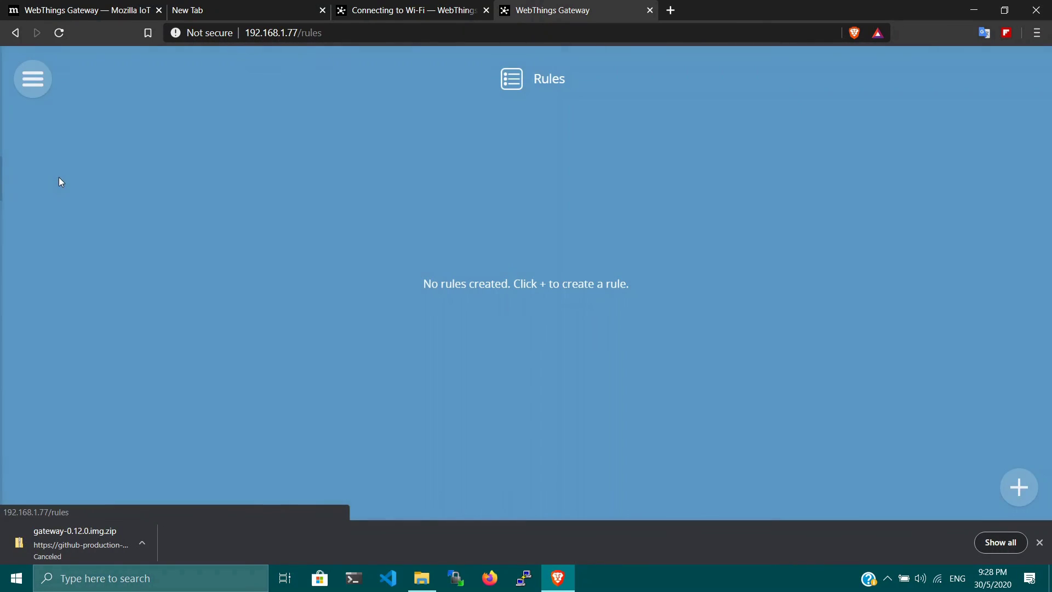